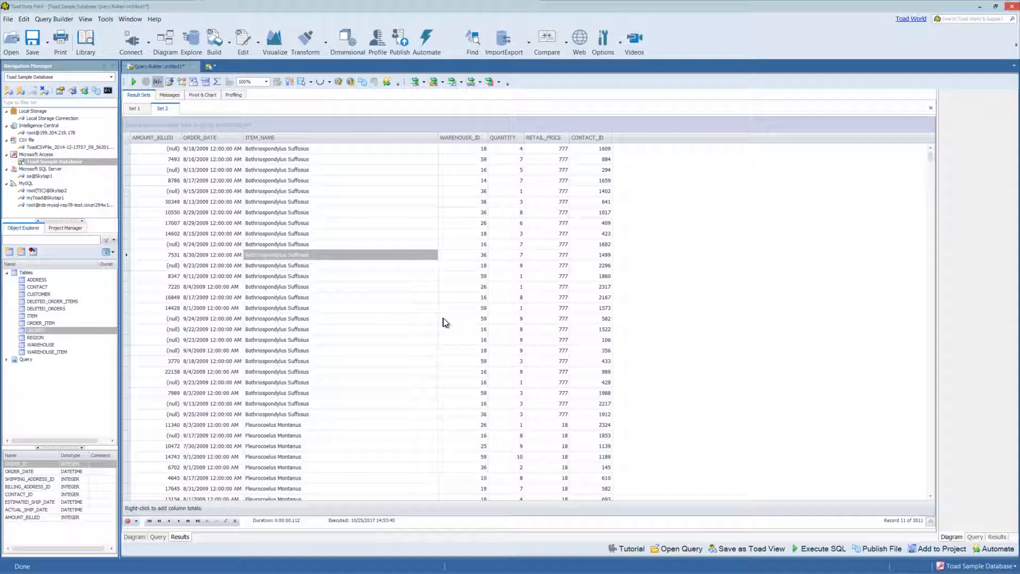
View the query results' Pivot & Chart layout and the options available for the DELETED_ORDER_ITEMS table
left_click(202, 94)
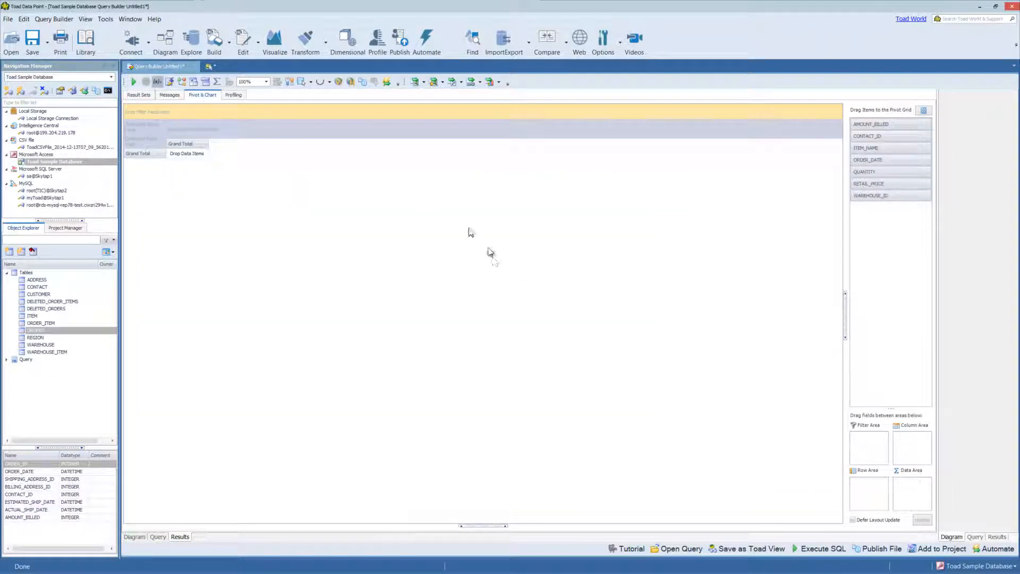
left_click_drag(938, 267, 969, 269)
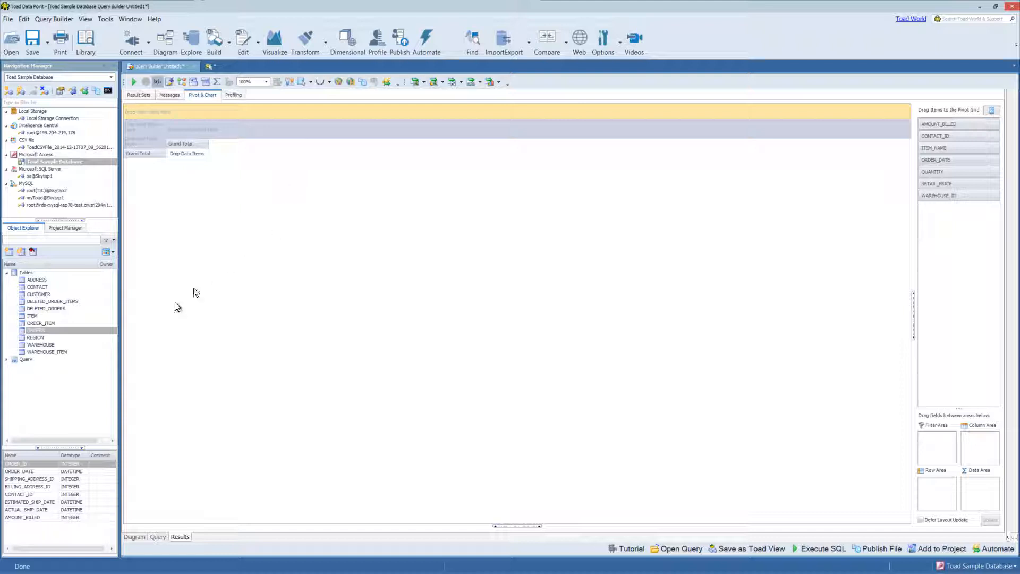
right_click(37, 306)
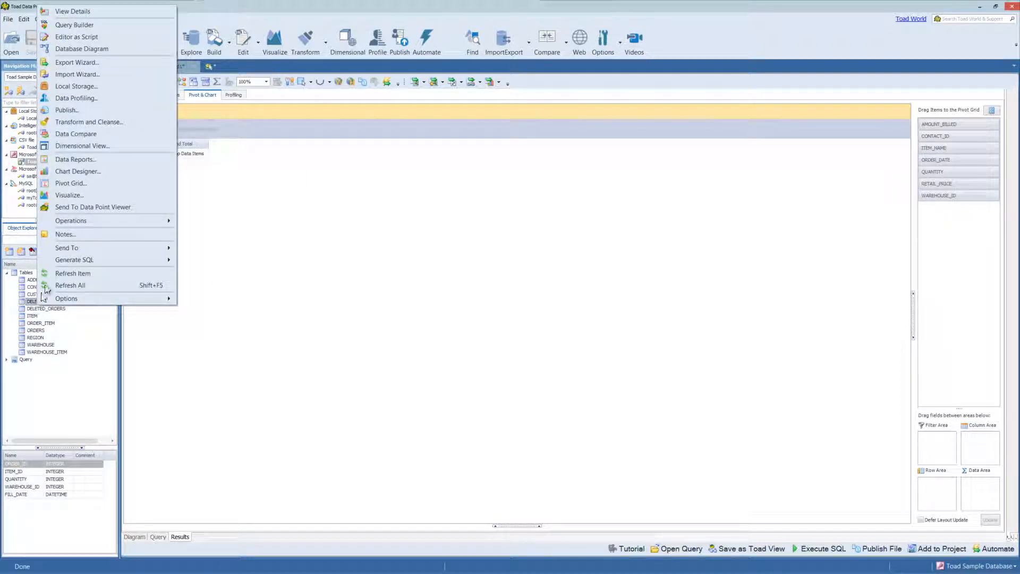
left_click(205, 182)
Send the Set 2 query results to a new Pivot Grid
left_click(146, 96)
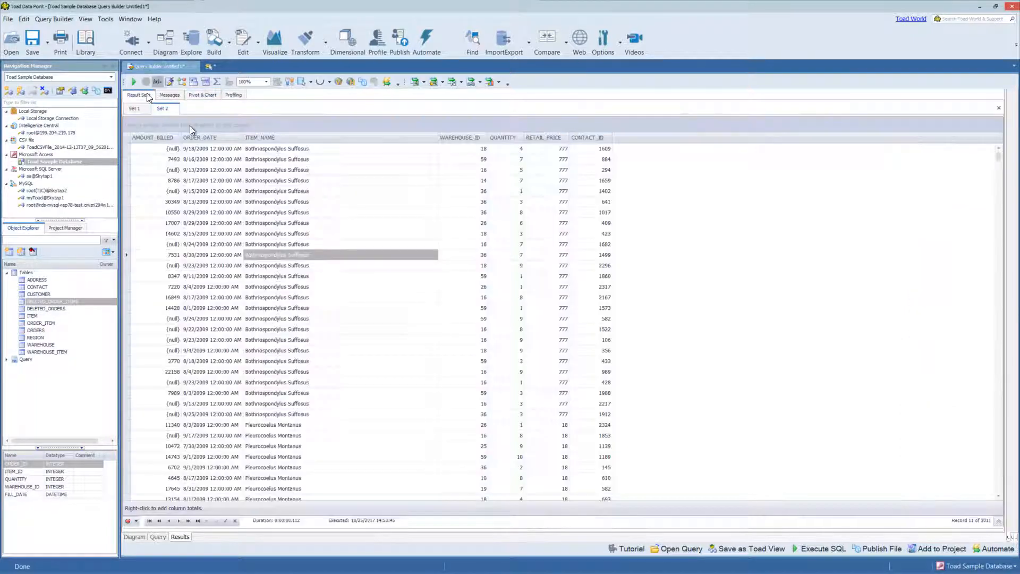
right_click(288, 235)
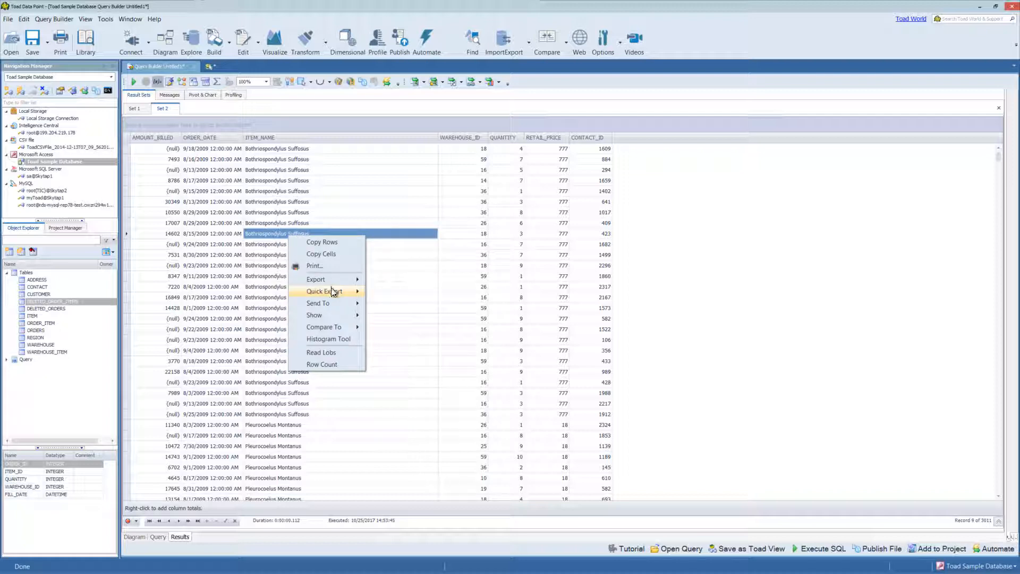
mouse_move(335, 302)
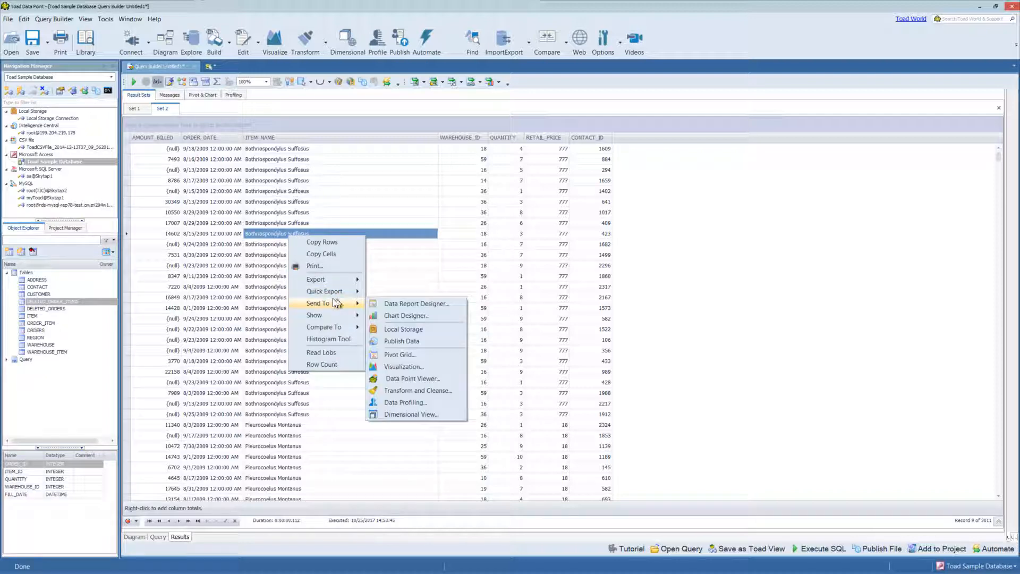
left_click(436, 354)
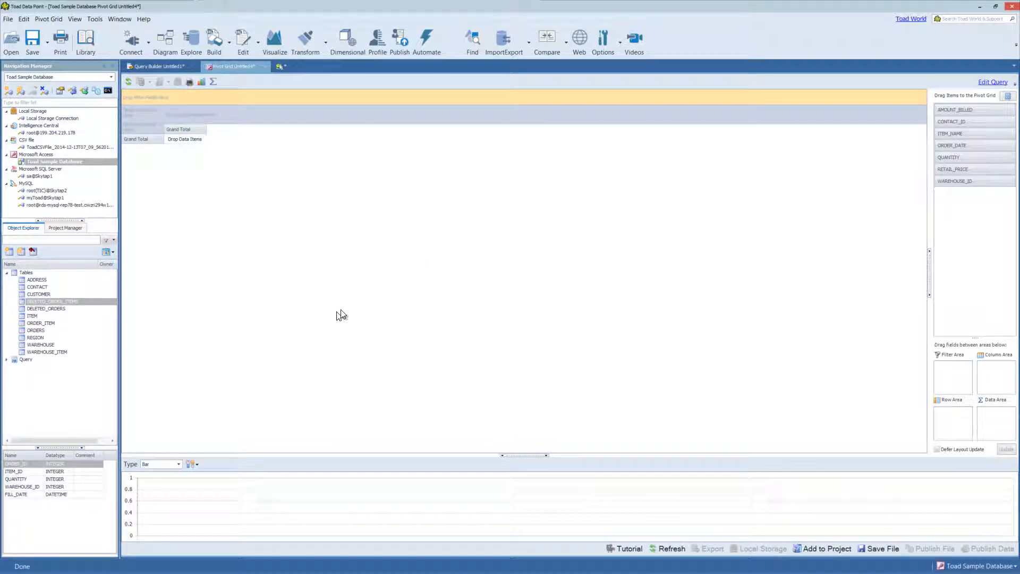
Review the pivot grid's underlying SQL query, check the option to load an SQL file, and run the query to preview its results
left_click(991, 84)
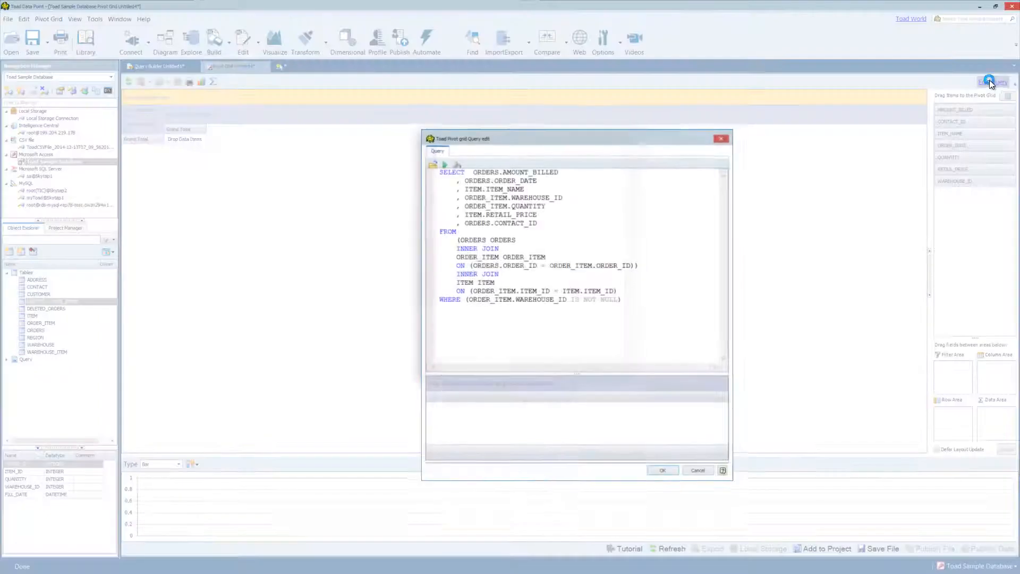
left_click(601, 265)
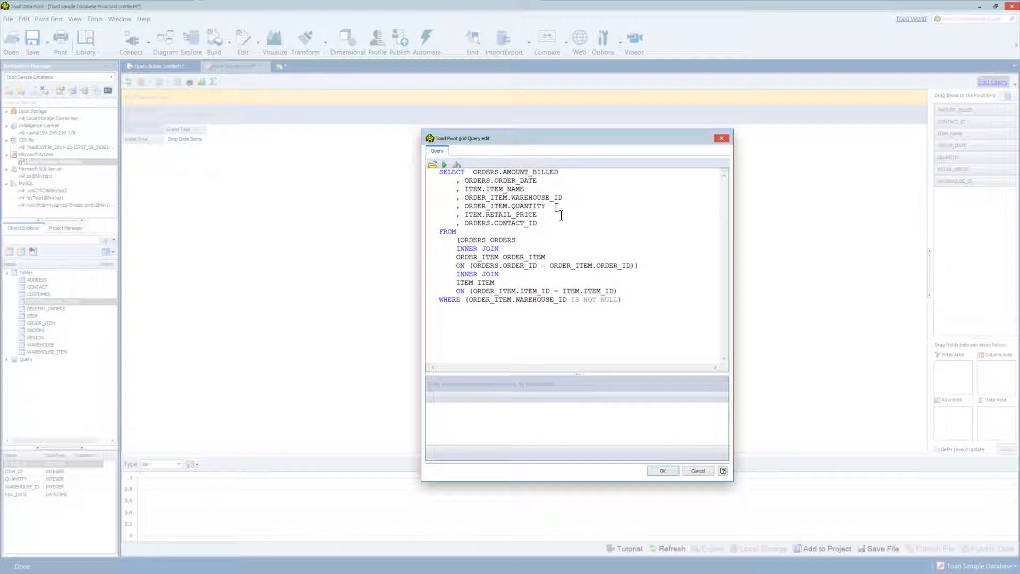
left_click(434, 164)
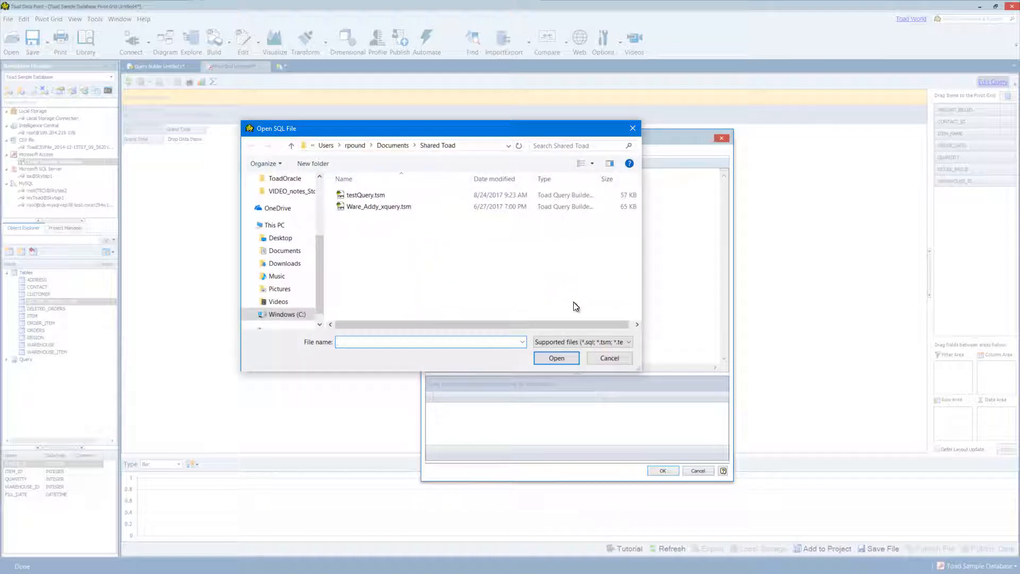
left_click(609, 358)
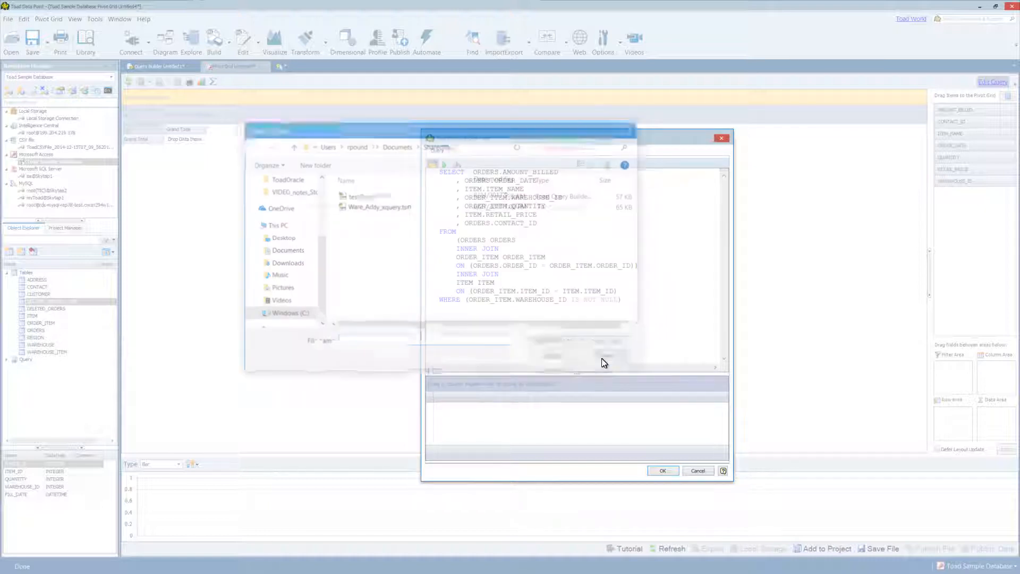
left_click(444, 166)
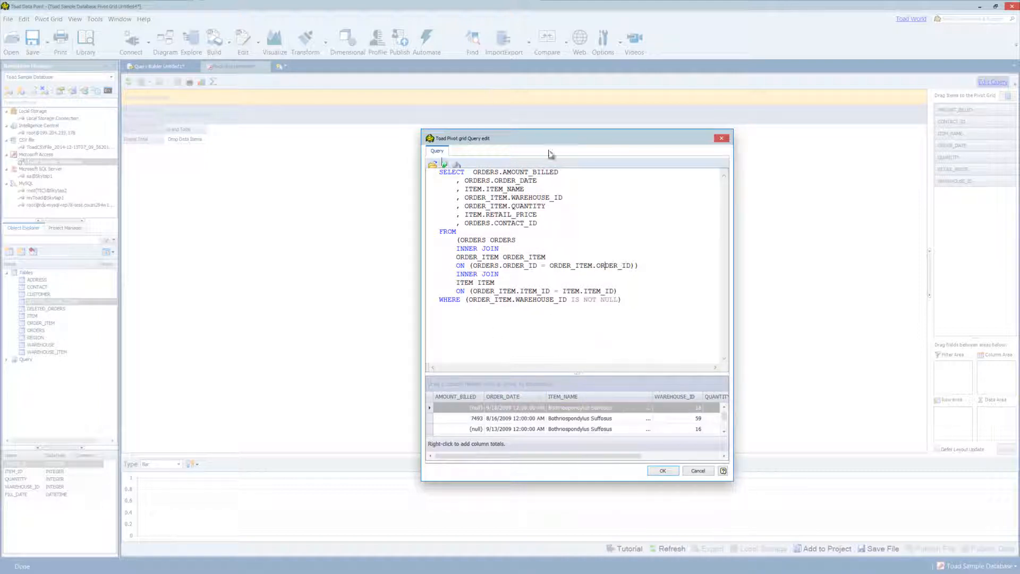
left_click(720, 138)
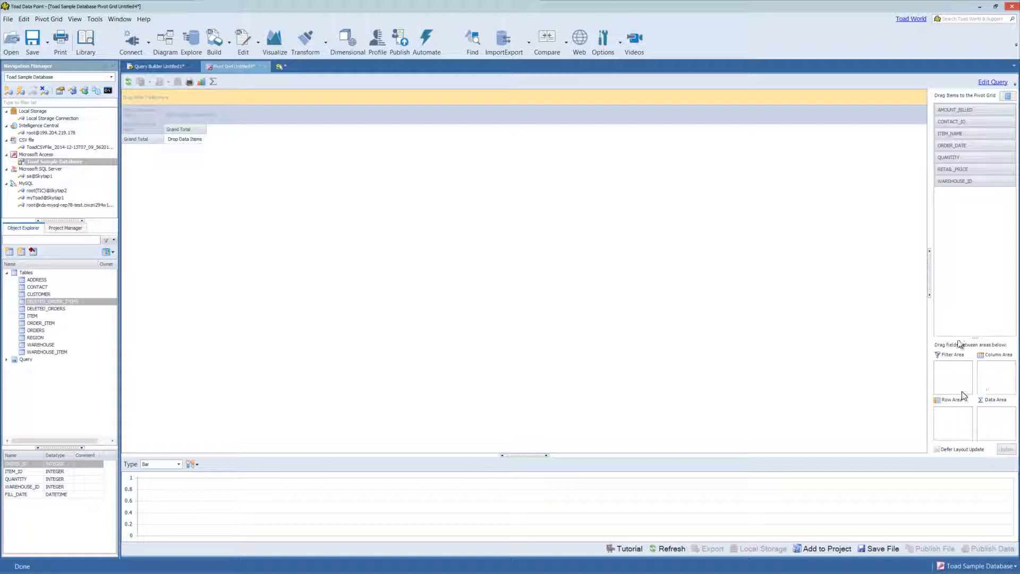
Try the side-by-side fields and areas layout, widen the field list, and return it to the stacked layout
left_click(1007, 97)
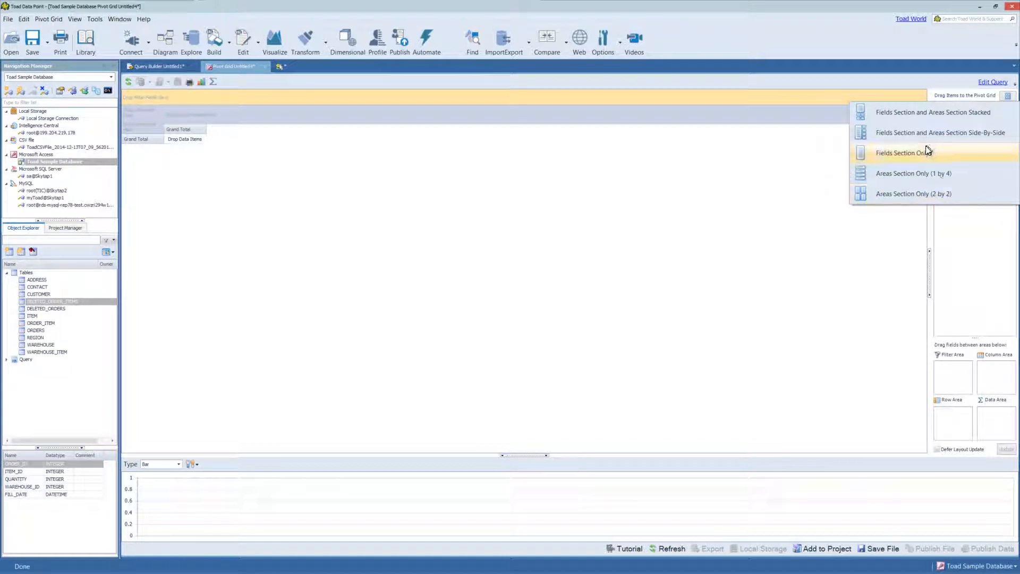
left_click(925, 130)
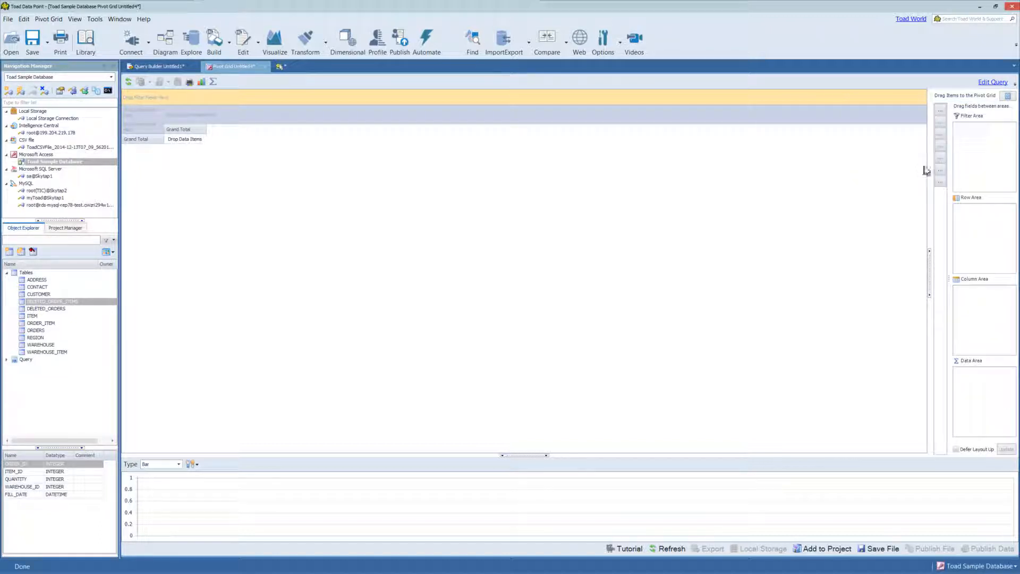
left_click_drag(932, 166, 902, 182)
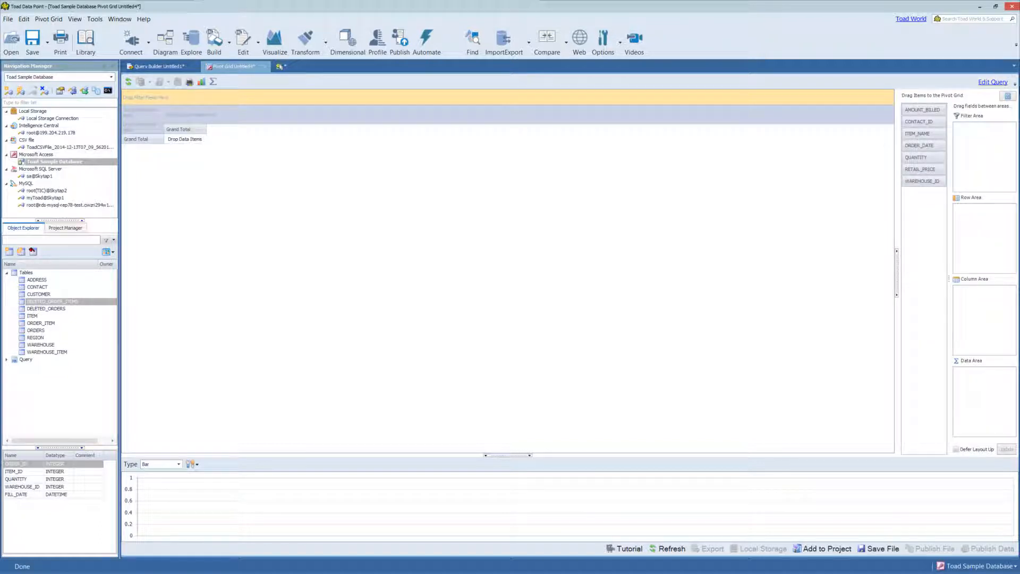
left_click(1007, 96)
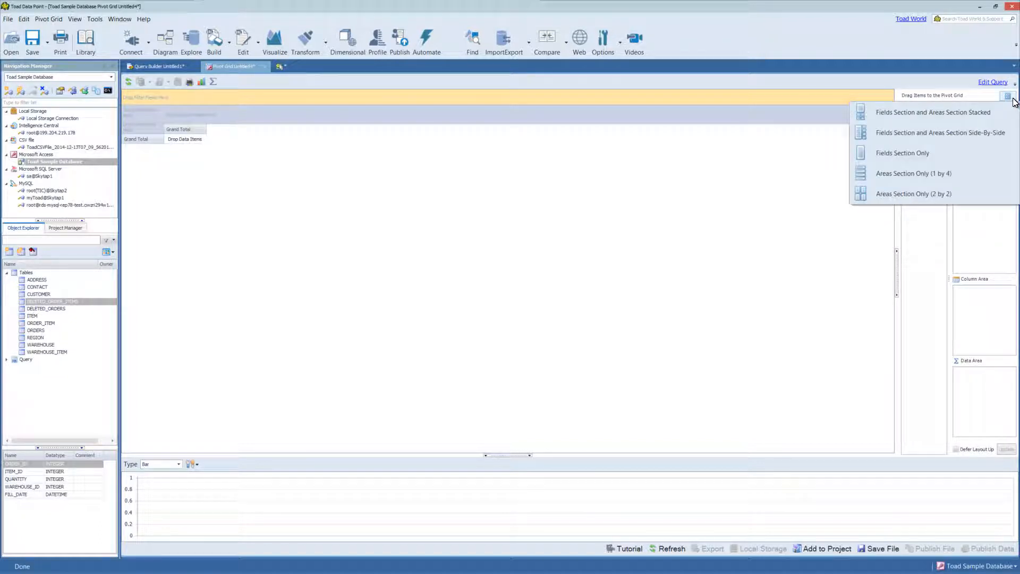
left_click(940, 113)
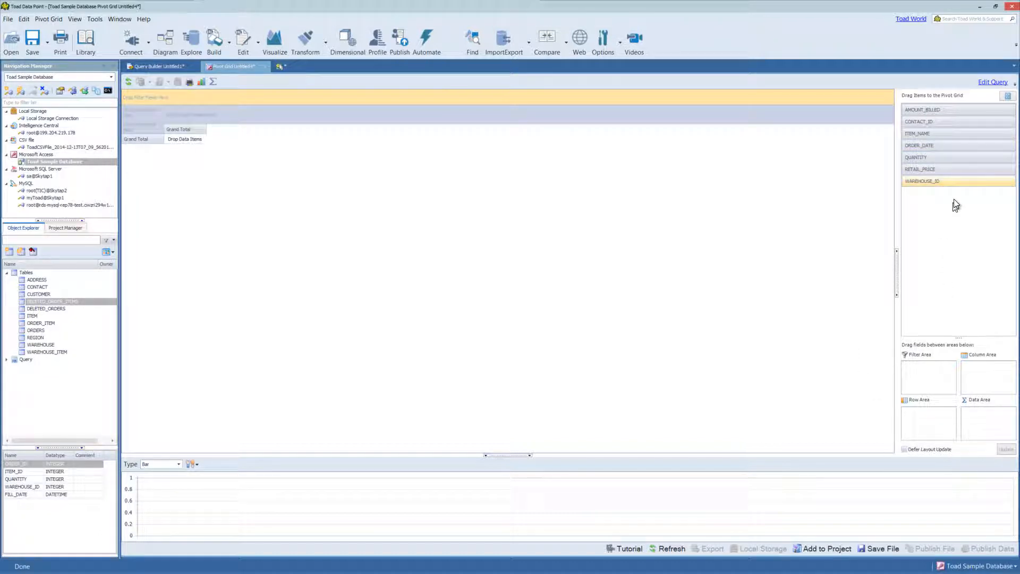
Build the pivot with ORDER_DATE as columns, ITEM_NAME as rows, QUANTITY as data and WAREHOUSE_ID as filter
left_click_drag(952, 147, 190, 121)
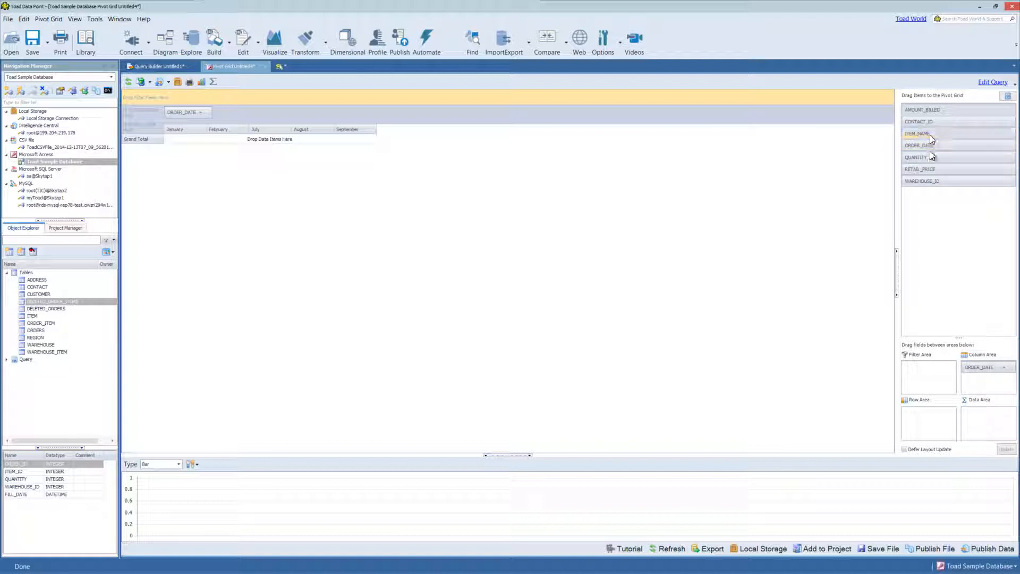
left_click_drag(930, 135, 934, 429)
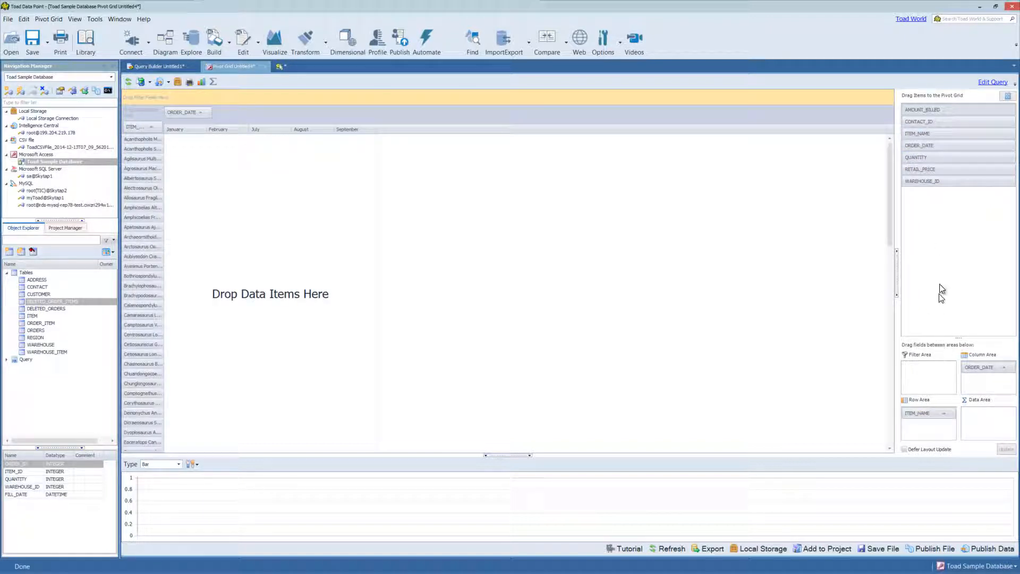
left_click_drag(954, 162, 986, 415)
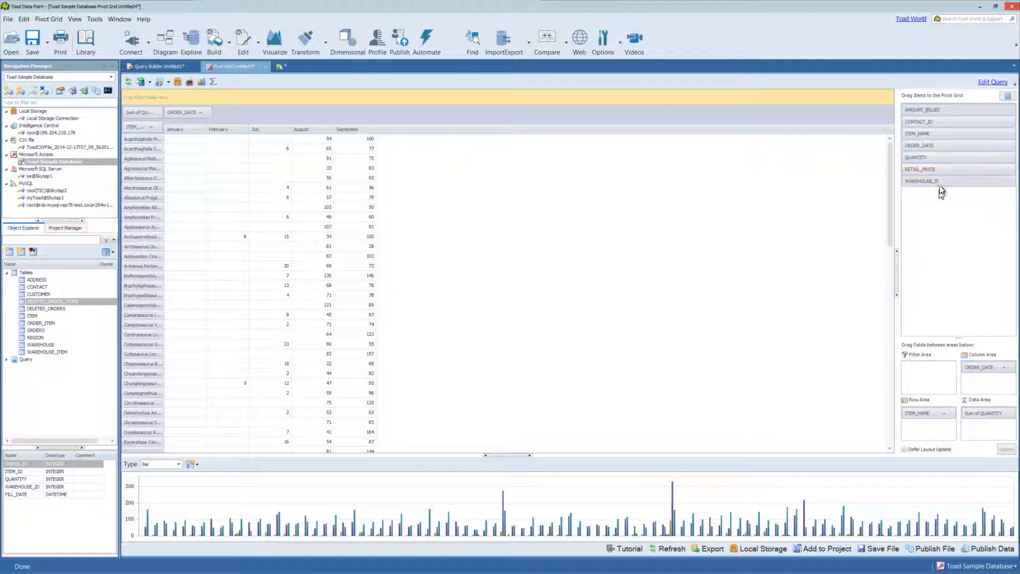
left_click_drag(939, 183, 929, 377)
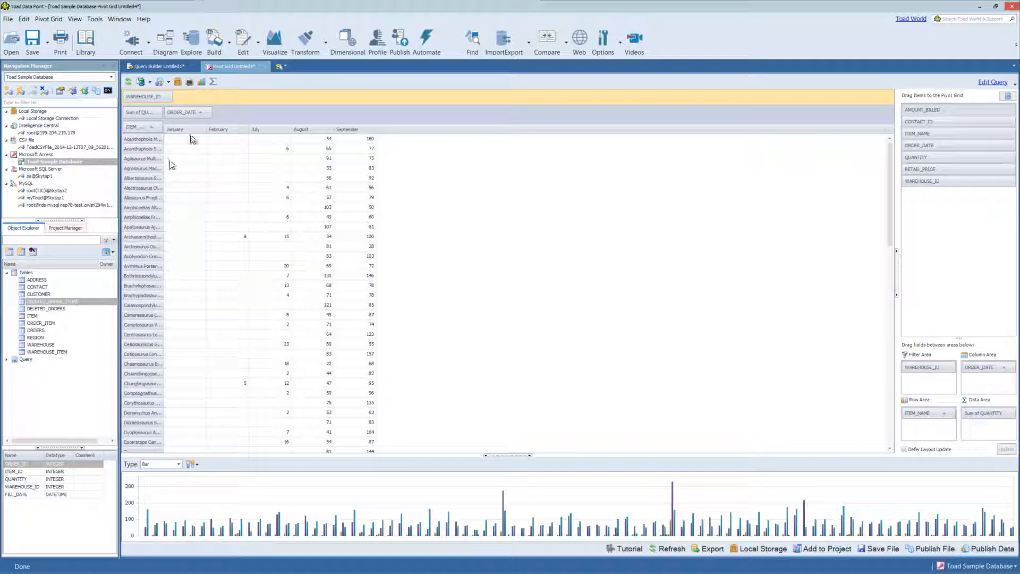
Filter ITEM_NAME to exclude the first four items, from Acanthopholis Macrocercus through Agrosaurus Macgillivrayi
left_click(159, 126)
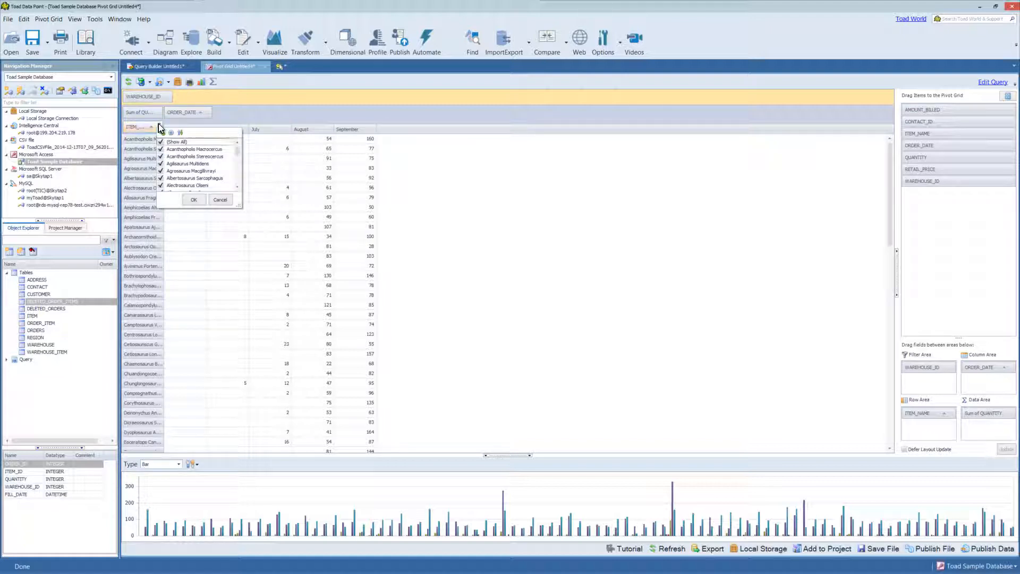
left_click(164, 150)
left_click(161, 171)
left_click(194, 199)
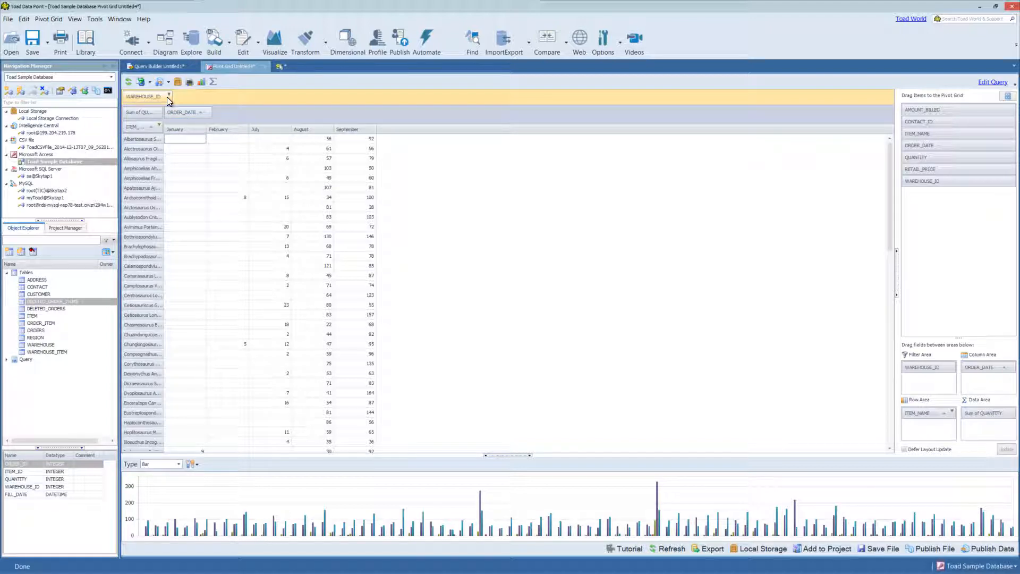
Sort the ORDER_DATE columns in descending order and switch them back to ascending
left_click(193, 111)
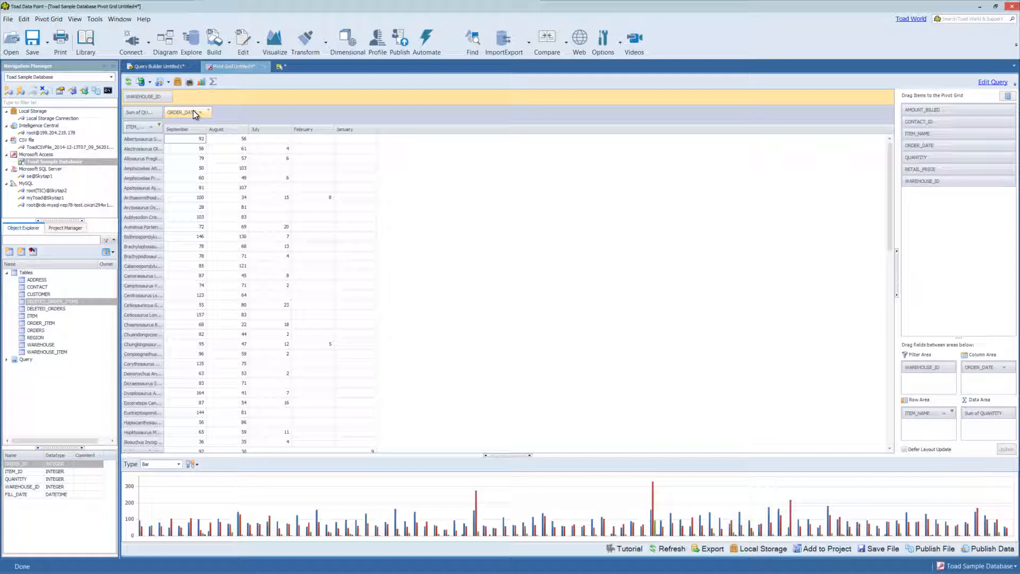
left_click(192, 110)
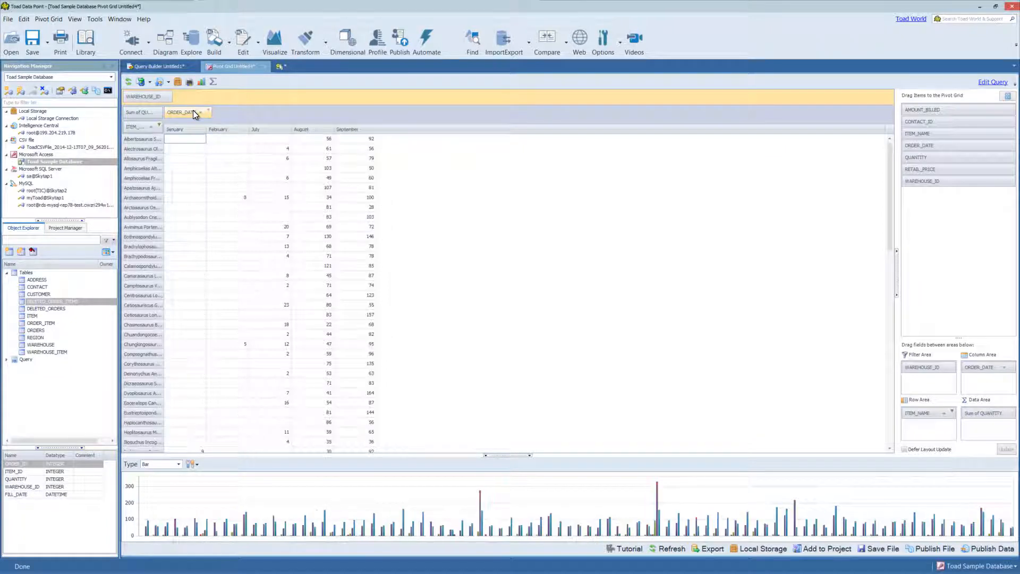
Filter Sum of QUANTITY with a 5 to 100 range, adjust the range to 33.57 to 131.27, and apply it
left_click(159, 110)
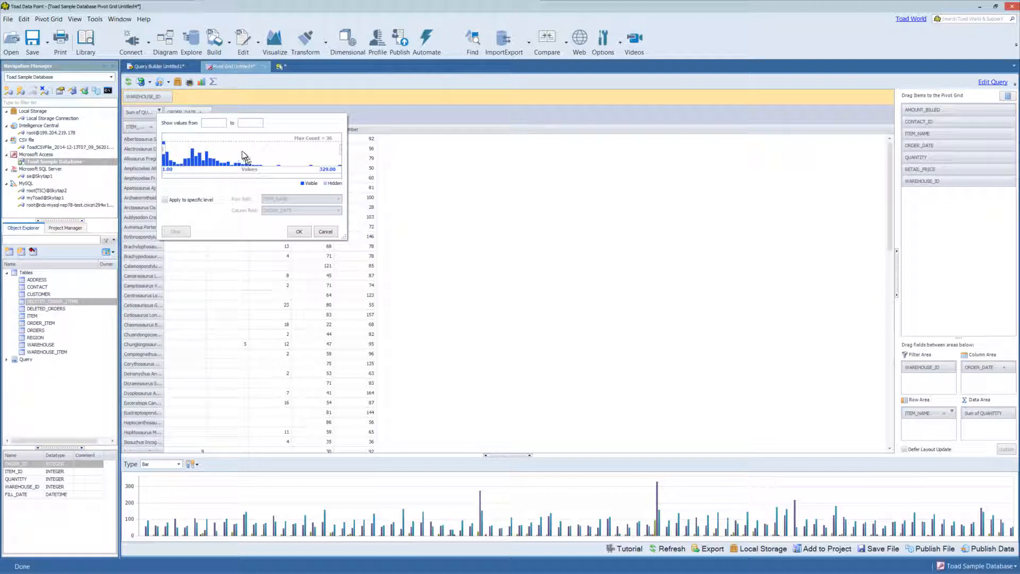
left_click(213, 126)
type("5.00")
left_click(250, 126)
type("100.00")
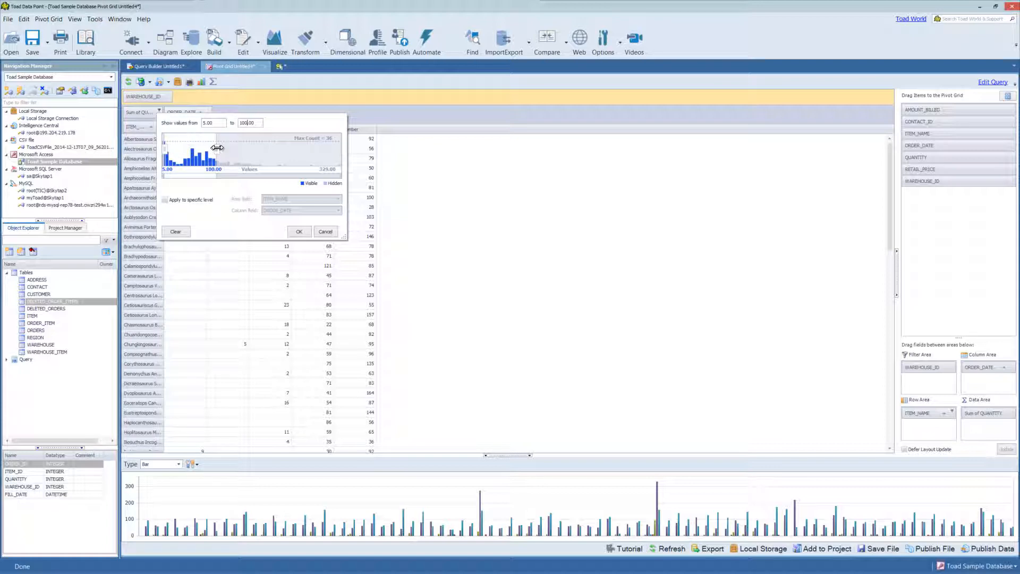
mouse_move(217, 148)
left_mouse_down()
mouse_move(275, 149)
mouse_move(234, 149)
left_mouse_up()
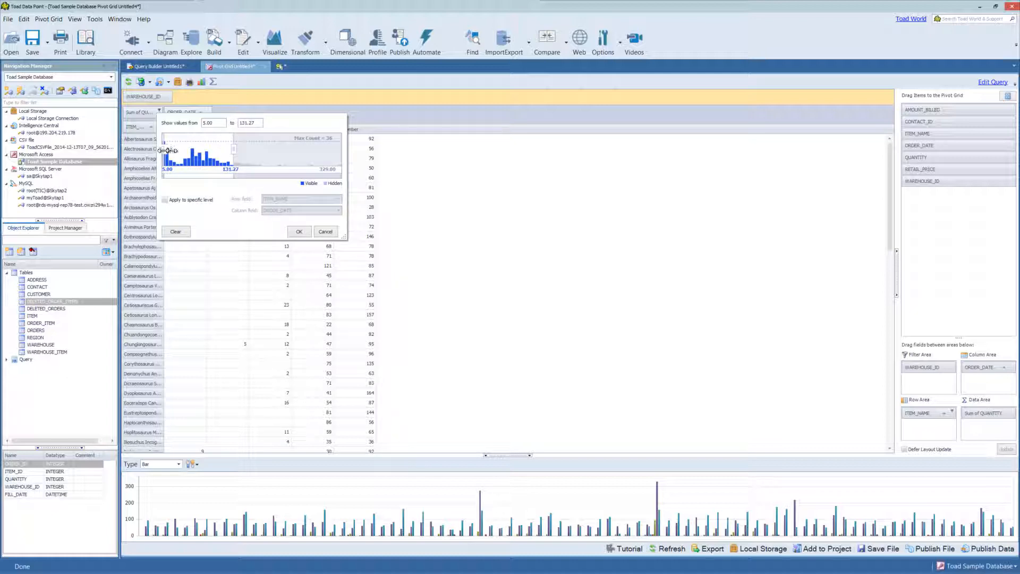
left_click_drag(167, 151, 179, 152)
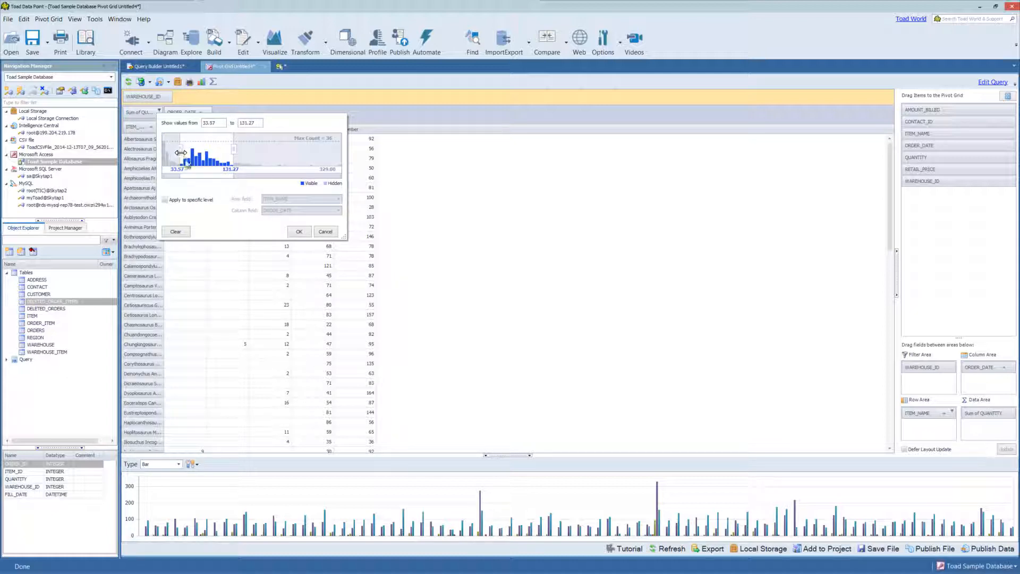
left_click(299, 232)
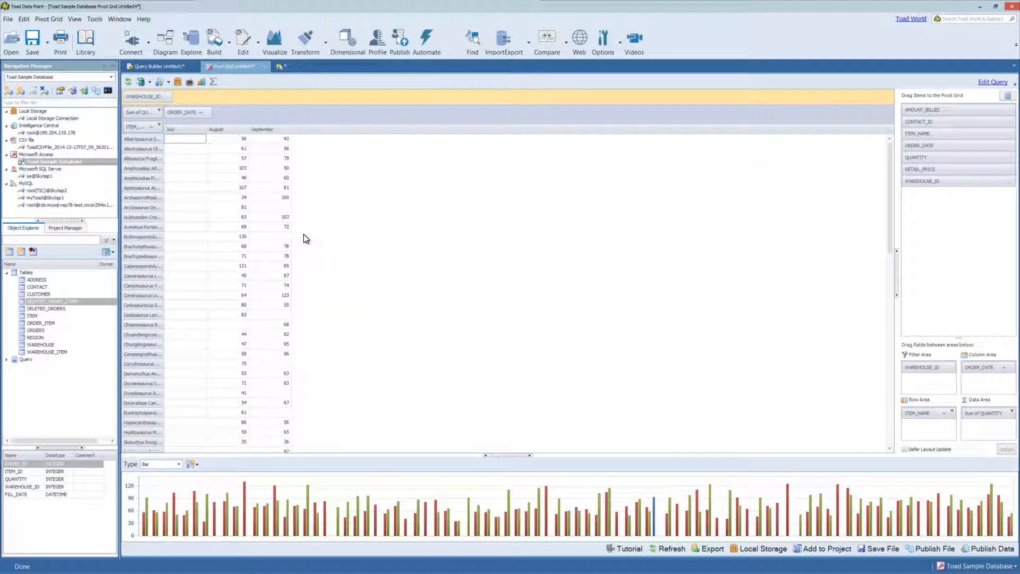
Clear the value range filter on Sum of QUANTITY
left_click(159, 111)
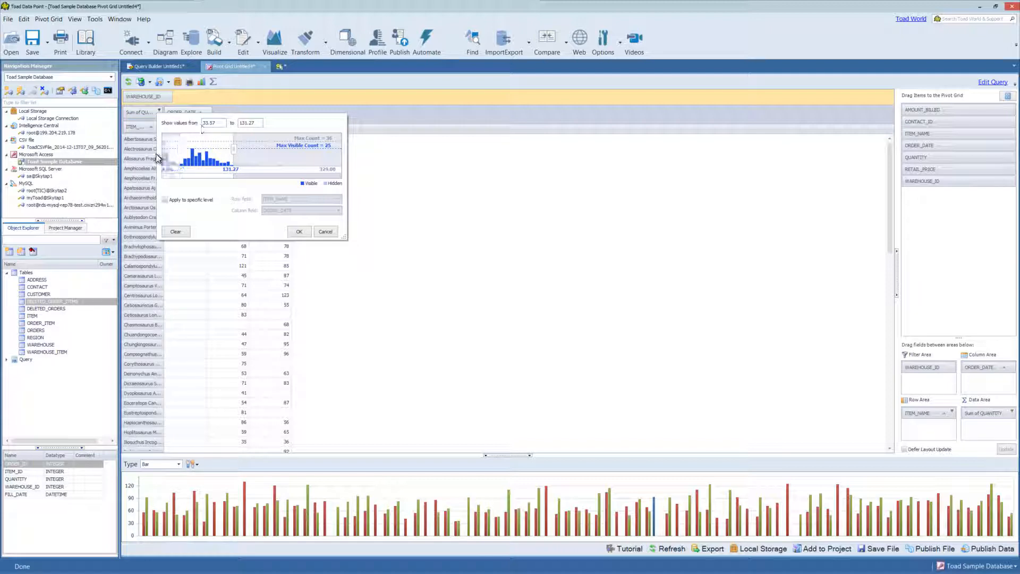
left_click(176, 232)
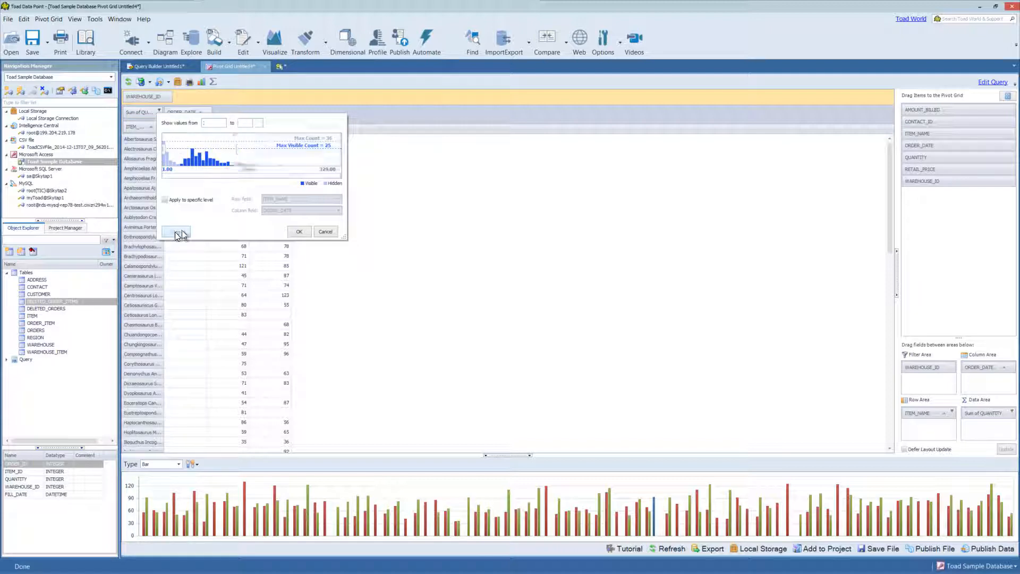
left_click(298, 232)
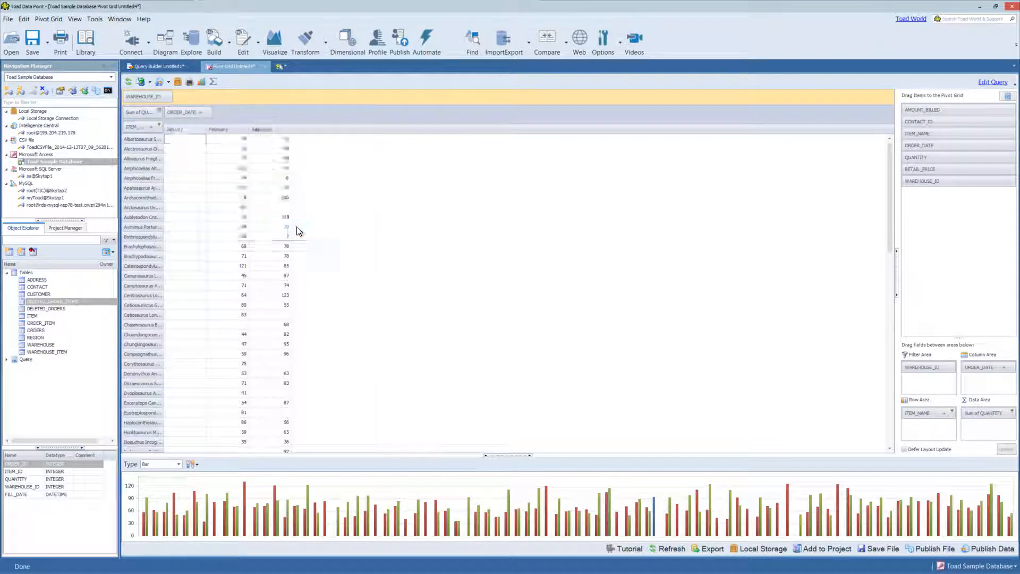
Switch the WAREHOUSE_ID filter to radio mode and restrict the pivot grid to warehouse 2
left_click(169, 96)
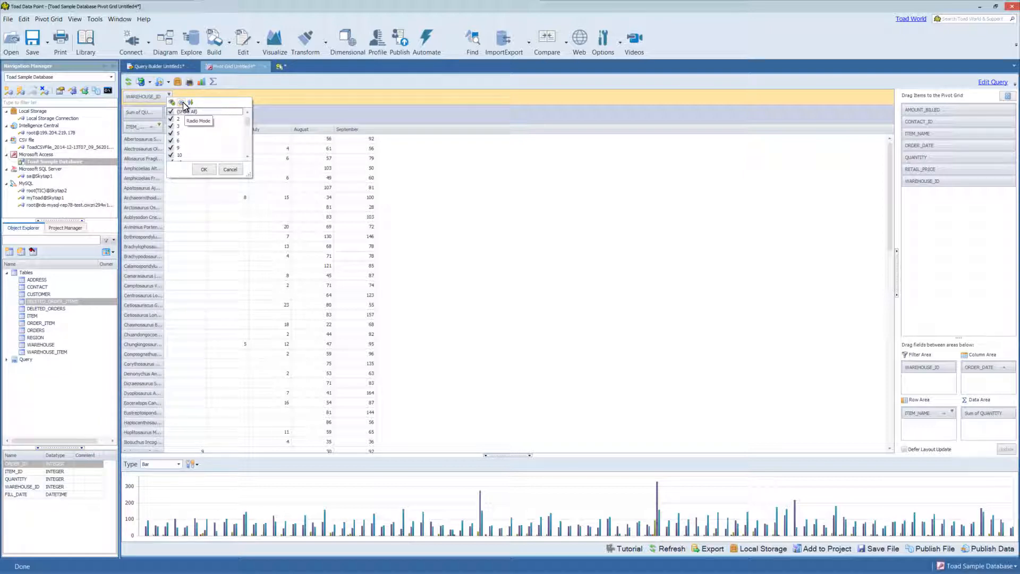
left_click(182, 101)
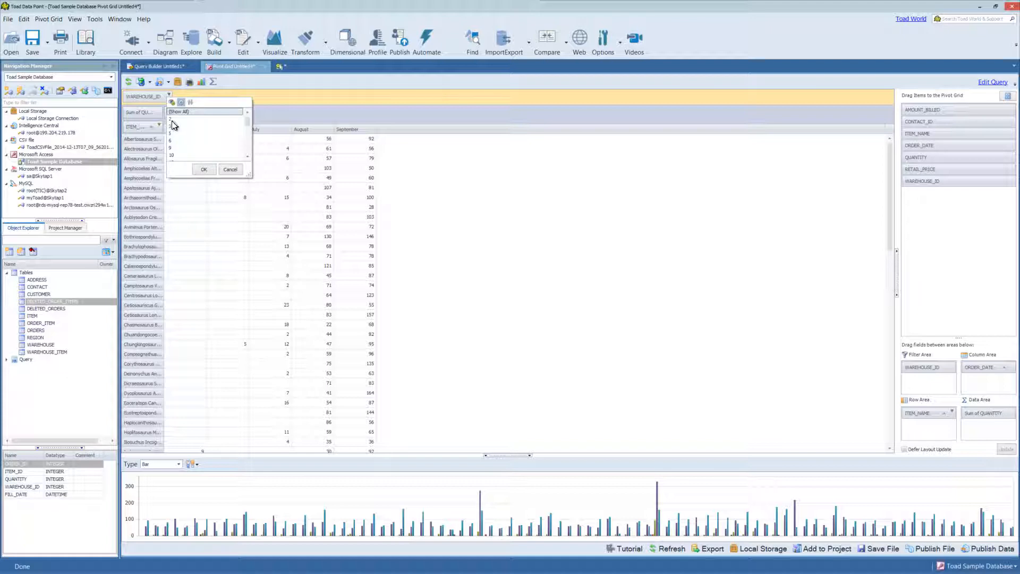
left_click(172, 123)
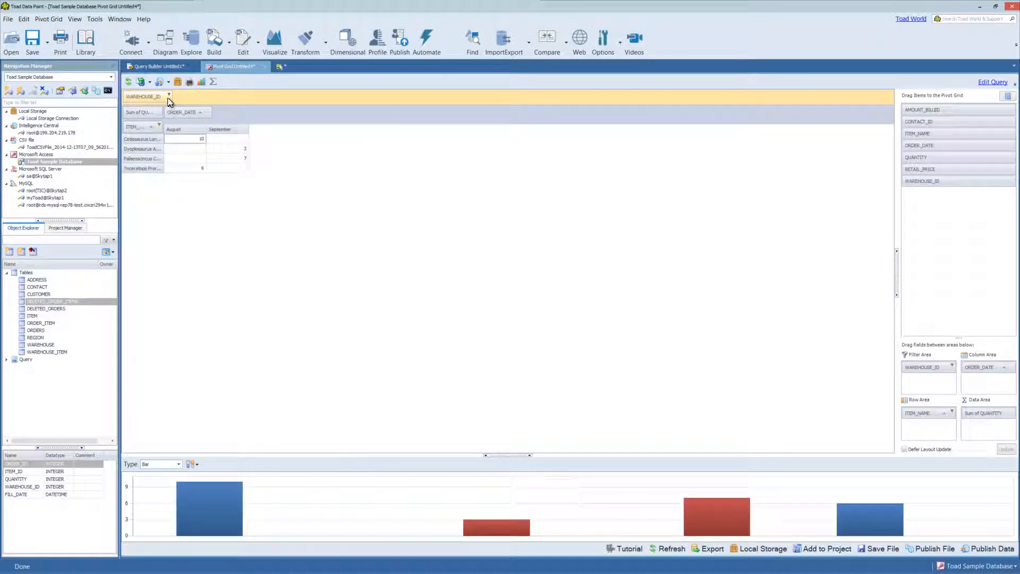
Change the WAREHOUSE_ID filter to warehouse 9, and reset it to show all warehouses
left_click(169, 96)
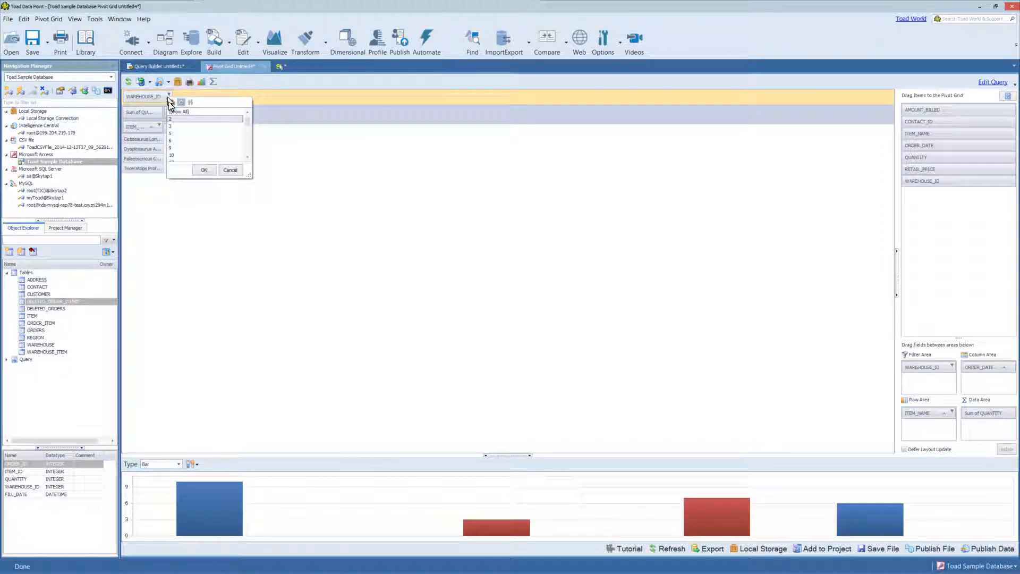
left_click(175, 152)
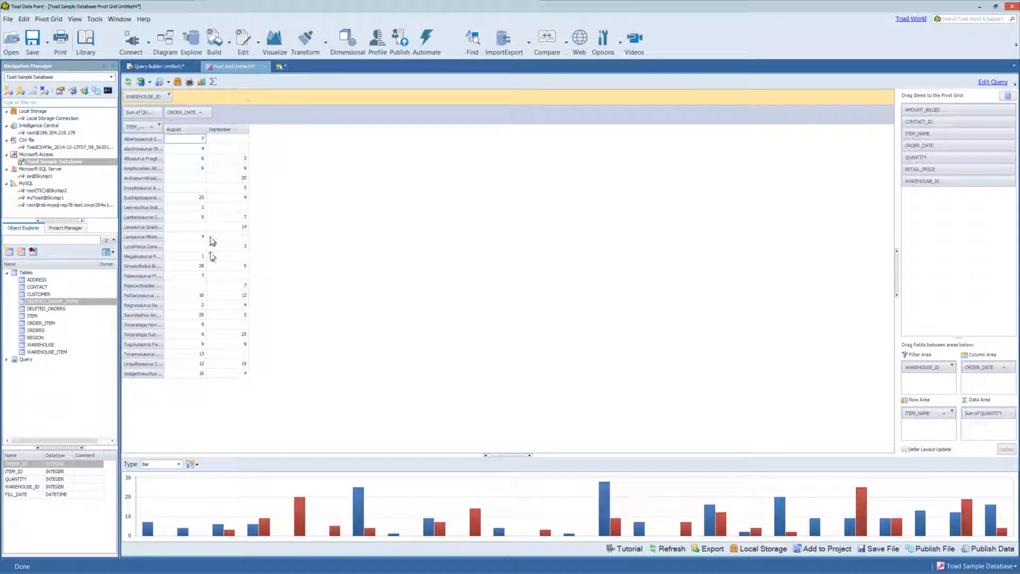
left_click(170, 96)
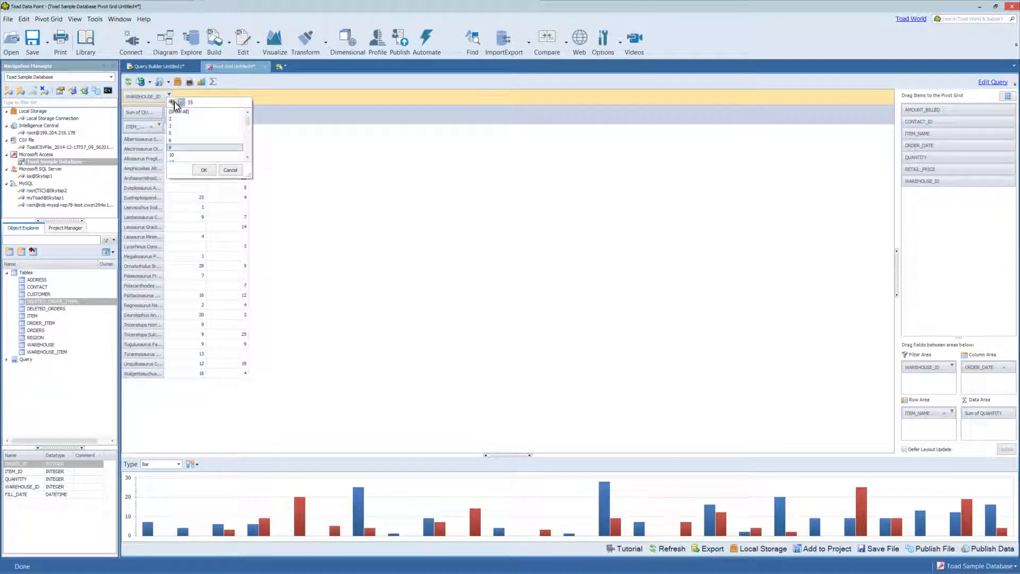
left_click(178, 112)
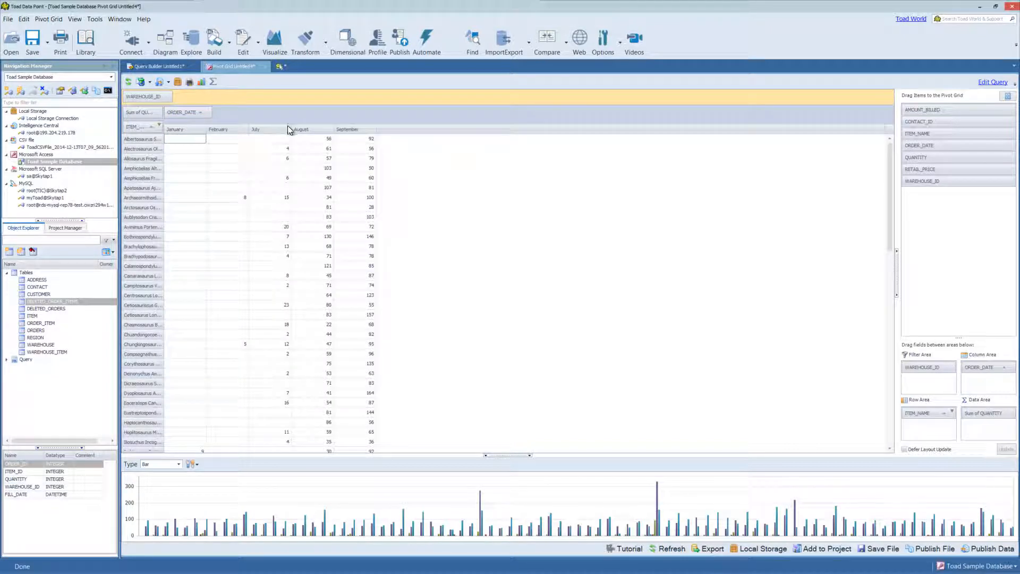
left_click(150, 82)
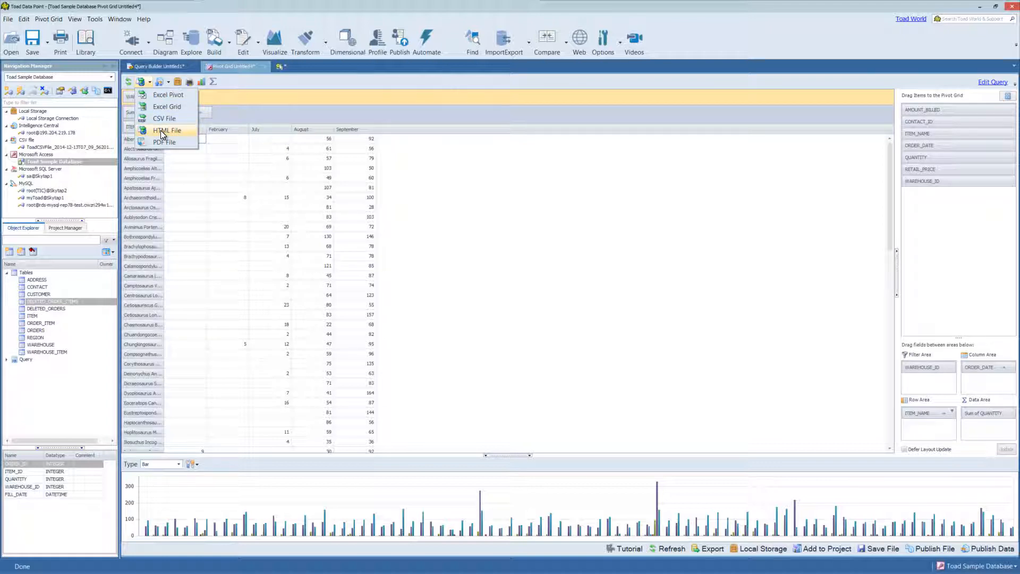
left_click(169, 83)
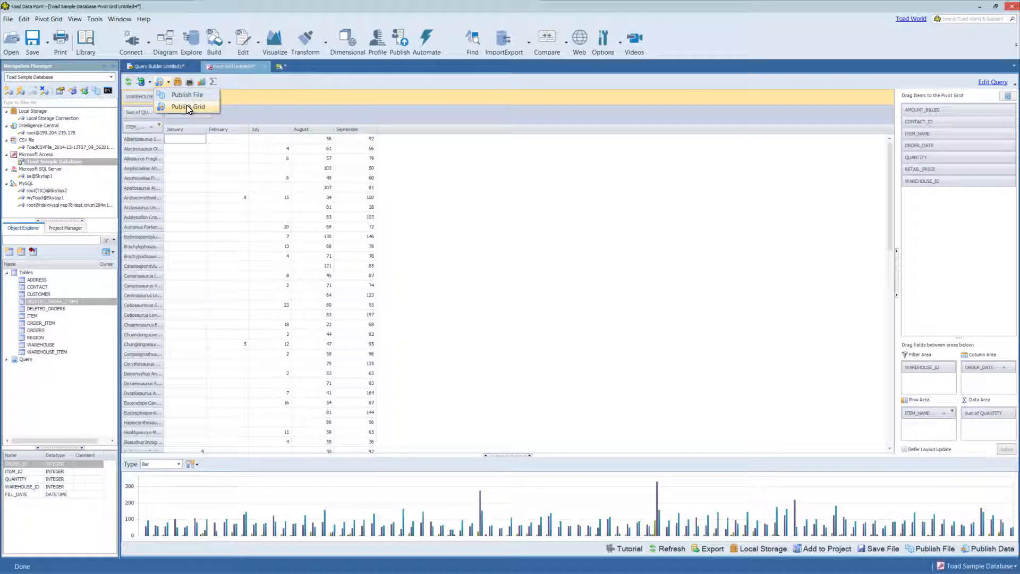
left_click(186, 105)
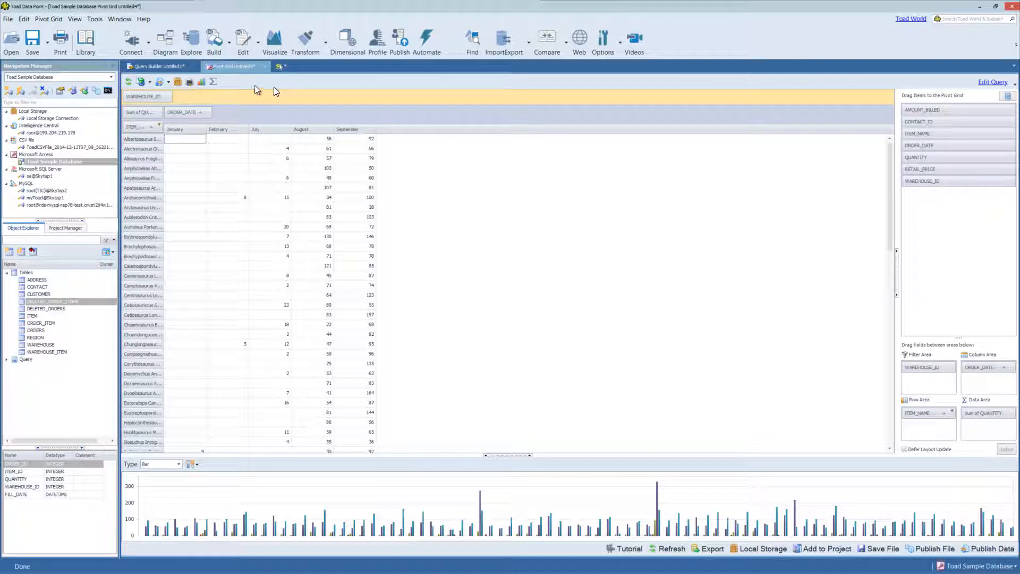
Hide the chart below the pivot grid and show it again
left_click(203, 83)
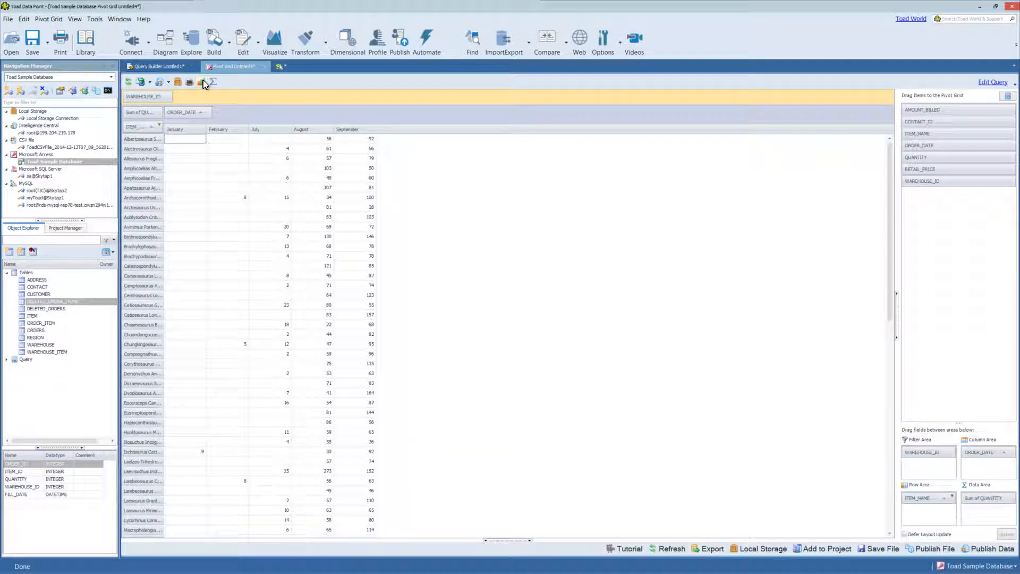
left_click(203, 81)
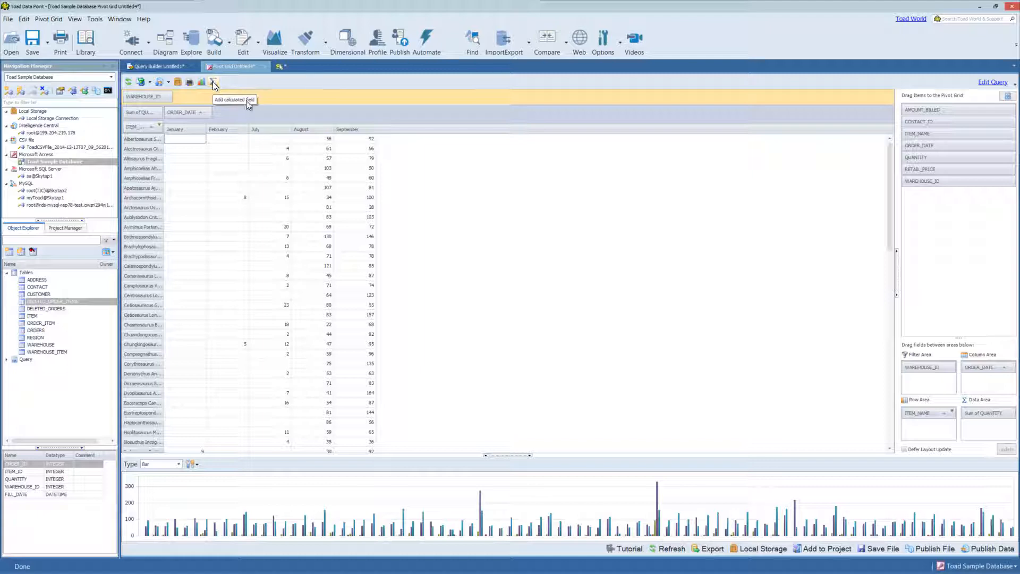
left_click(351, 275)
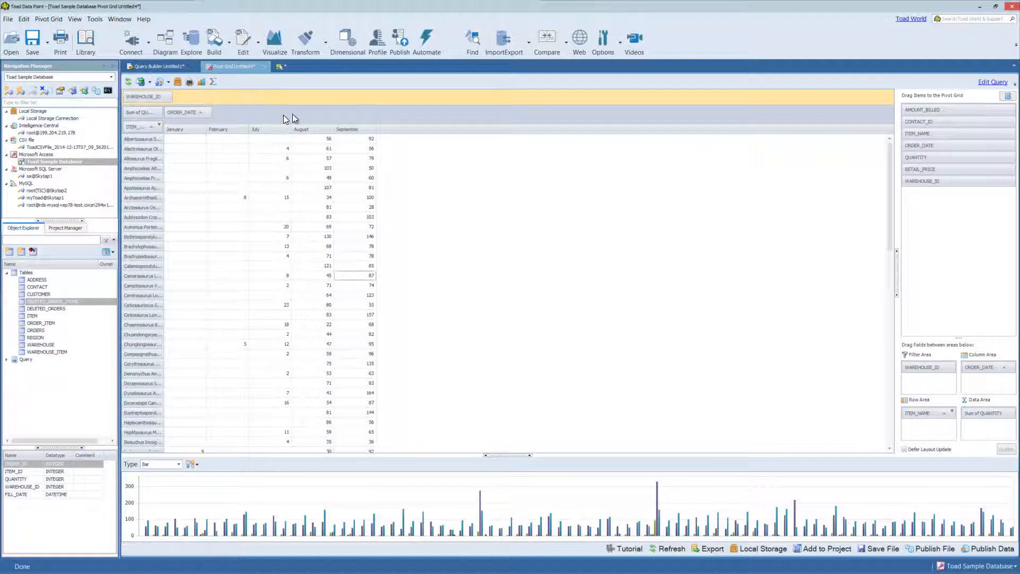
Save the pivot grid as demo1 in the Shared Toad folder, without storing the query data
left_click(31, 44)
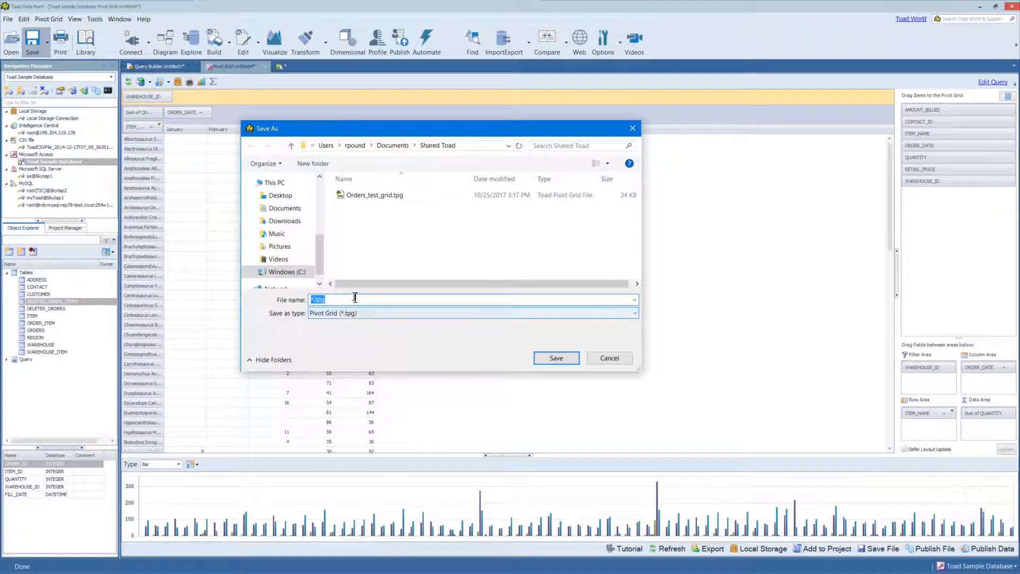
type("demo1")
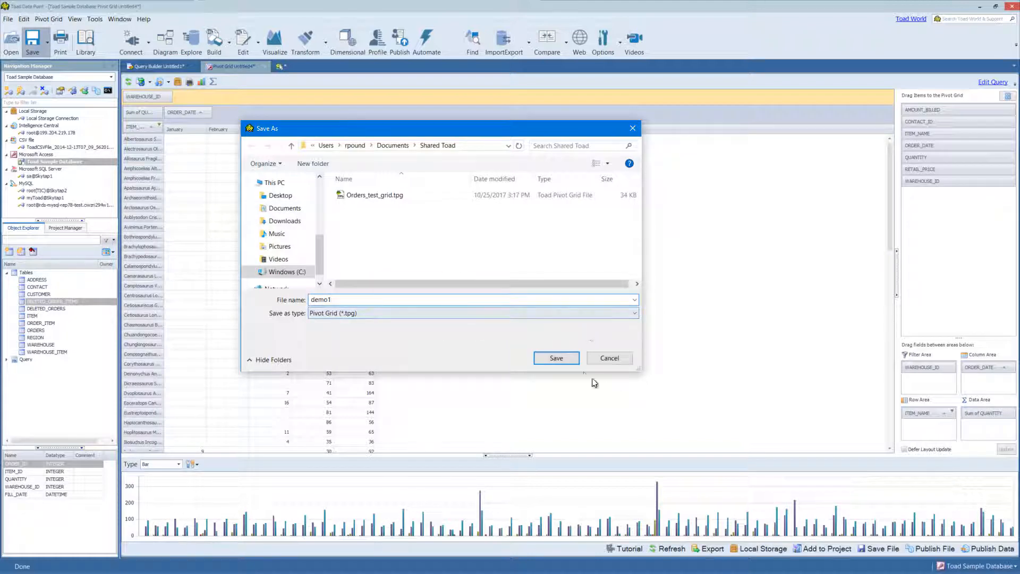
left_click(555, 358)
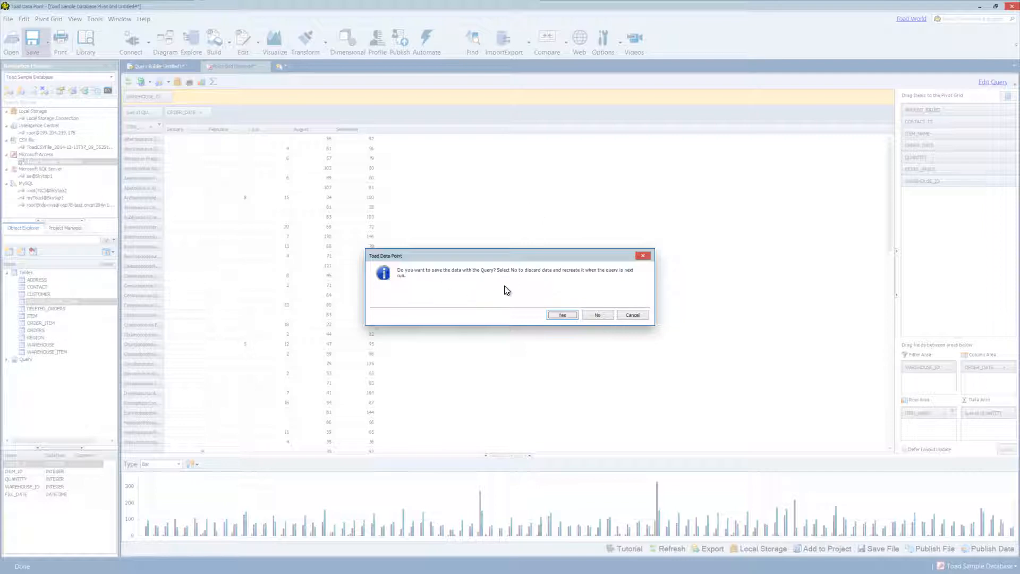
left_click(593, 316)
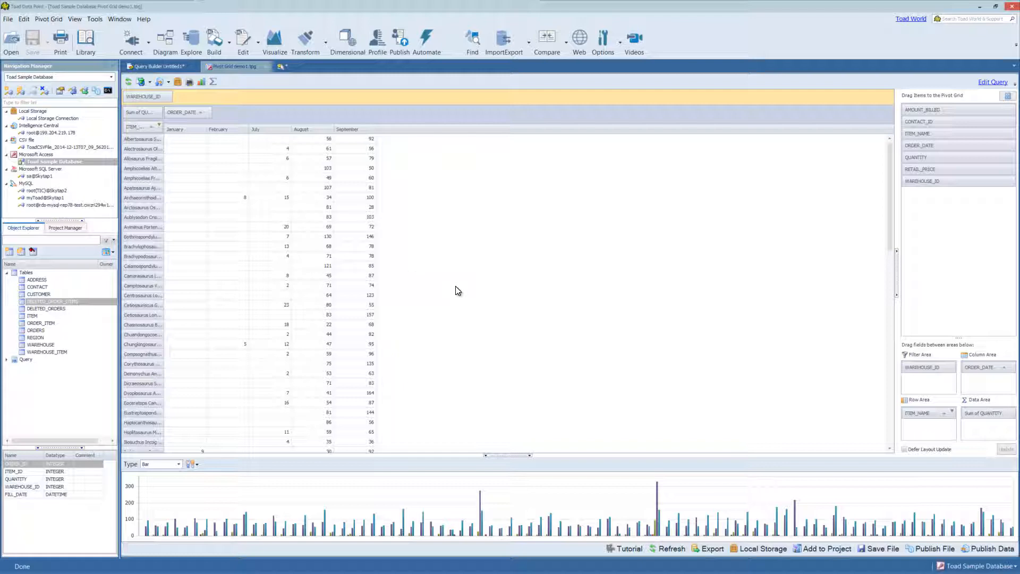
left_click(144, 20)
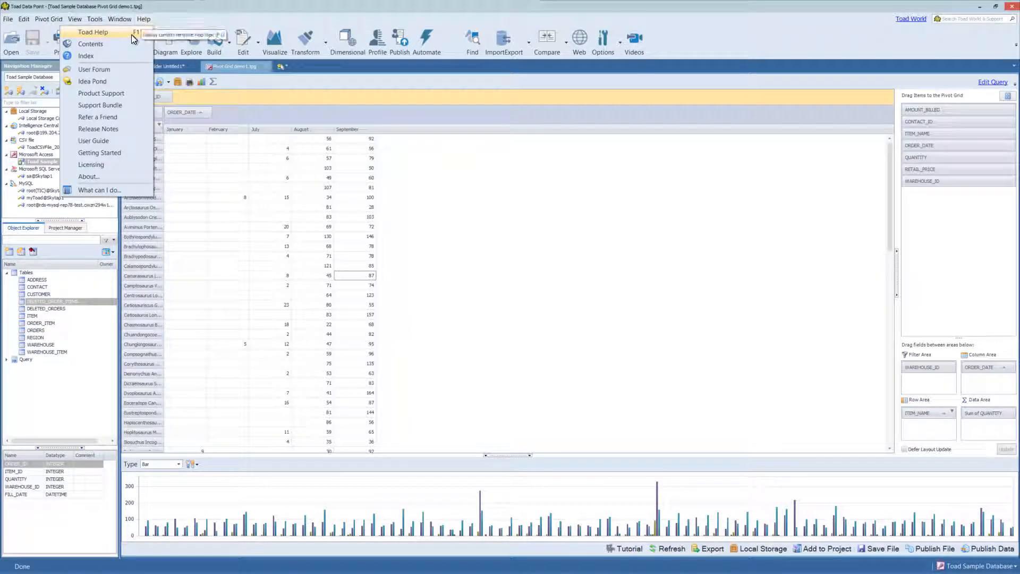
left_click(242, 4)
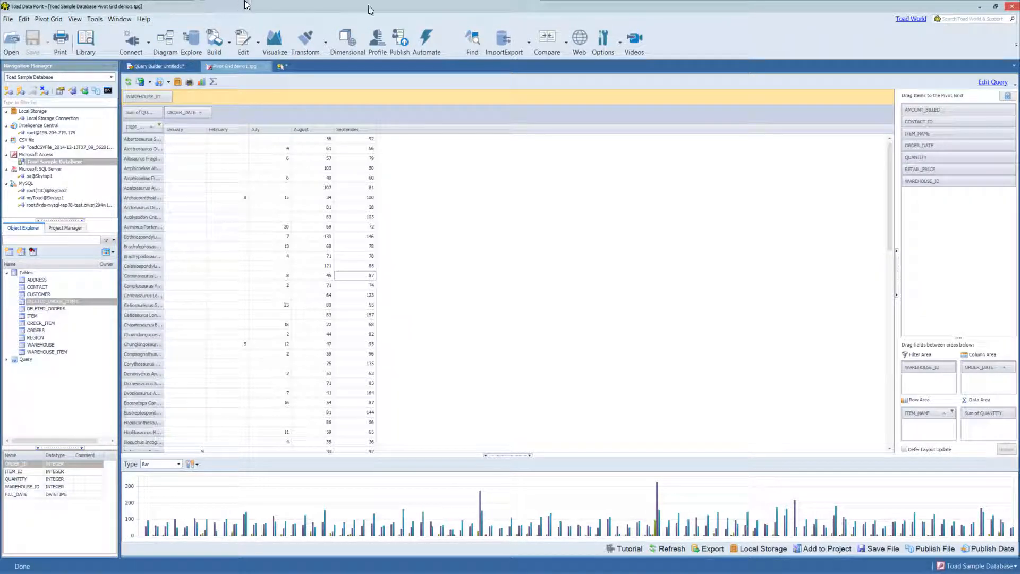